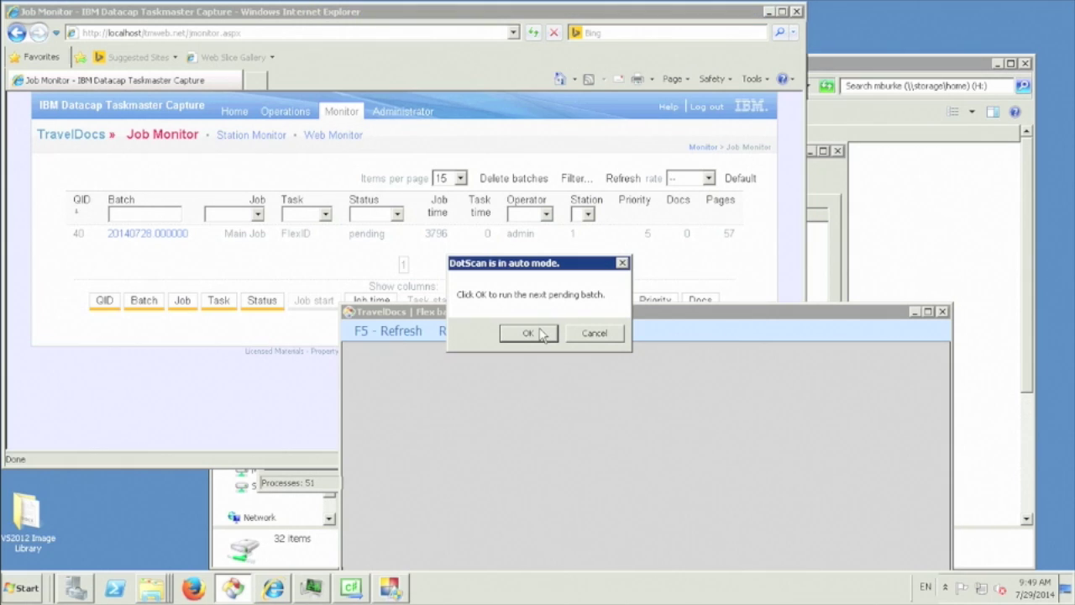
# - Run the next pending batch and step through its first page thumbnails
pyautogui.click(535, 333)
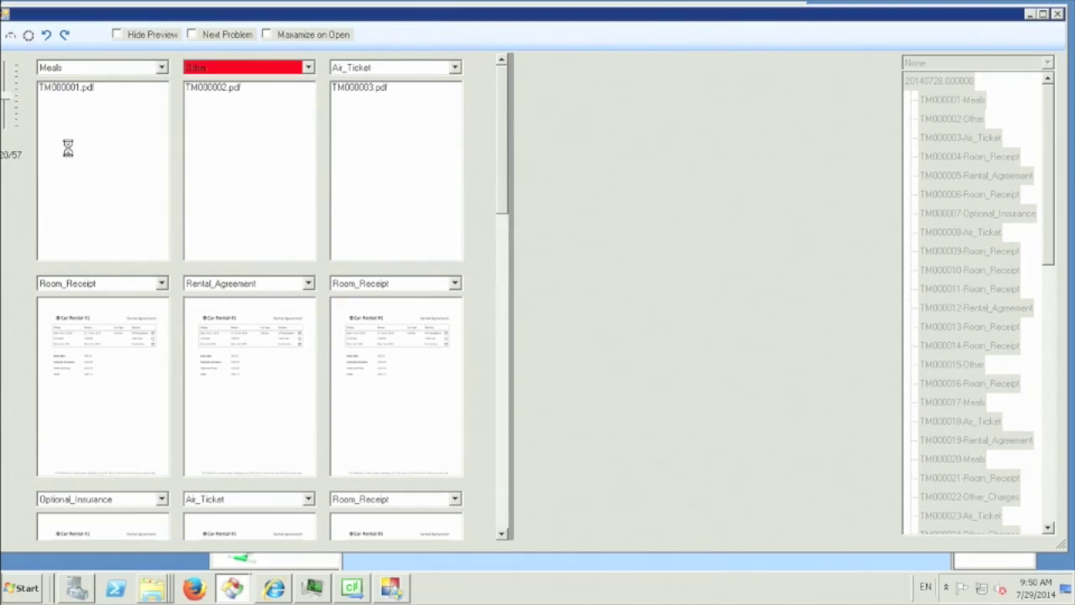
pyautogui.click(72, 144)
pyautogui.press('Tab')
pyautogui.press('Tab')
pyautogui.press('Tab')
pyautogui.press('Tab')
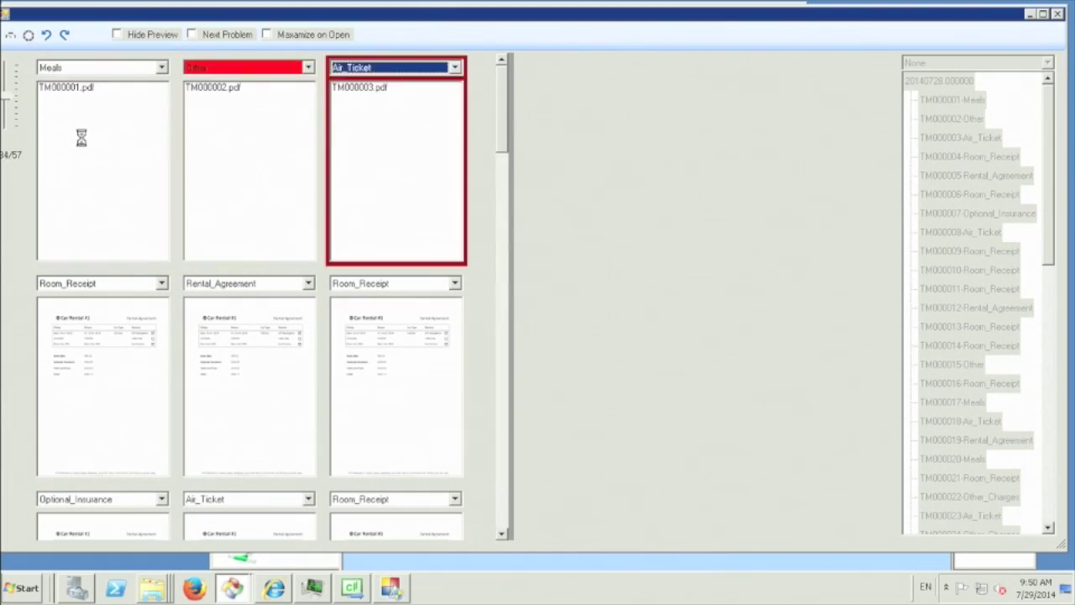
pyautogui.press('Tab')
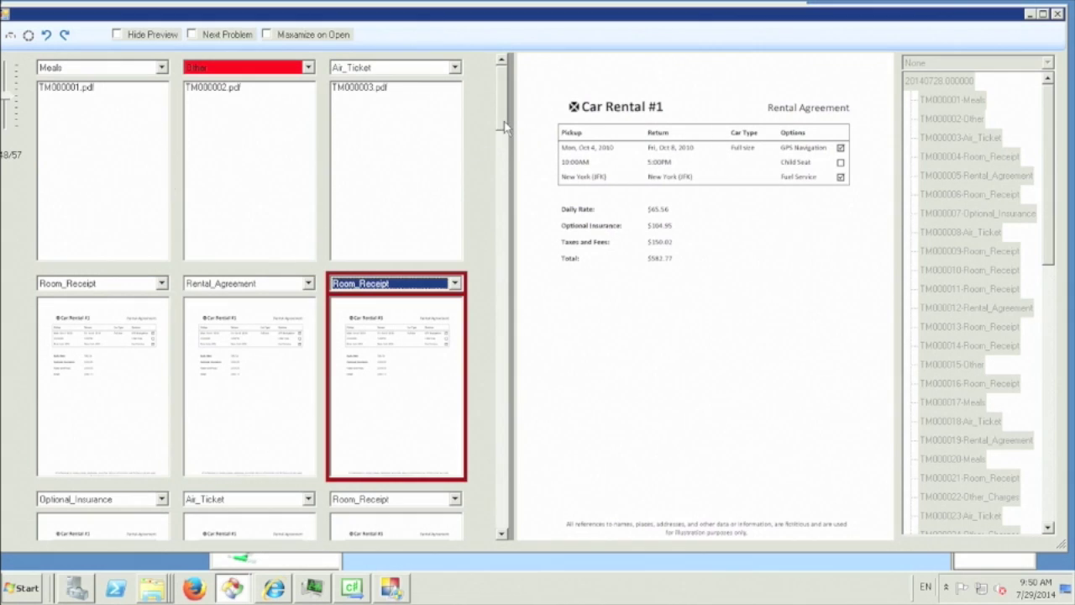
# - Select an Optional_Insurance page near the end of the batch and step forward past the last page to the first ones
pyautogui.moveTo(505, 126); pyautogui.dragTo(501, 527)
pyautogui.click(391, 468)
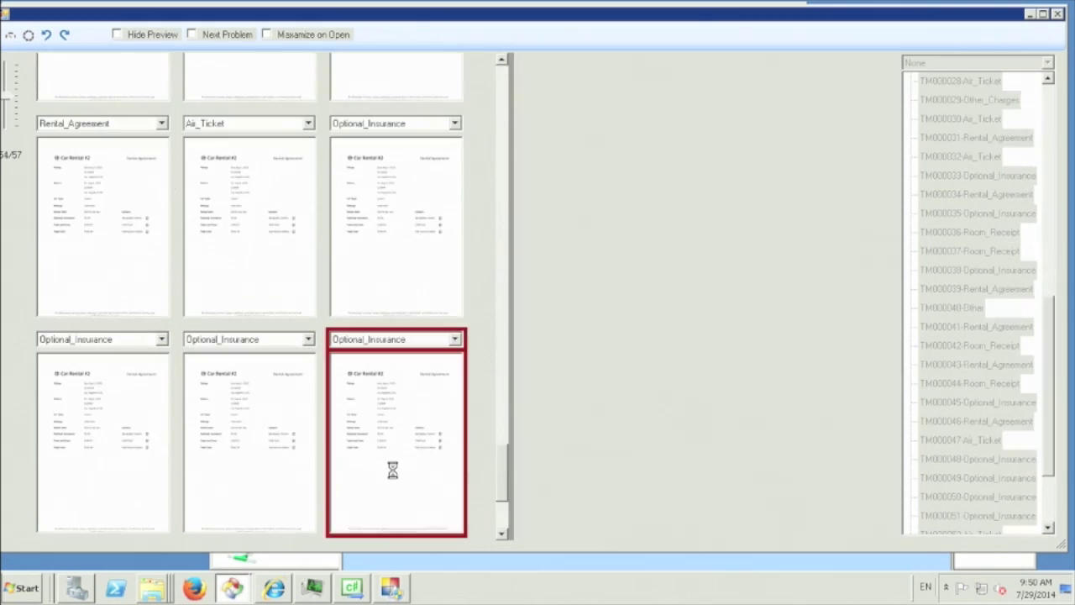
pyautogui.press('Tab')
pyautogui.press('Tab')
pyautogui.press('Tab')
pyautogui.press('Tab')
pyautogui.press('Tab')
pyautogui.press('Tab')
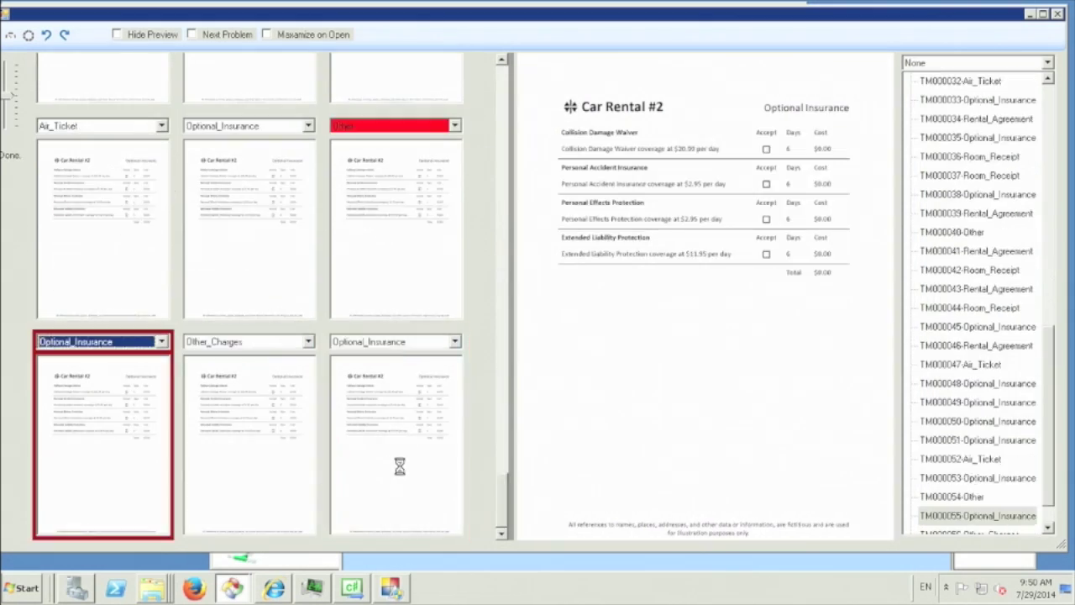
pyautogui.press('Tab')
pyautogui.press('Tab')
pyautogui.press('Tab')
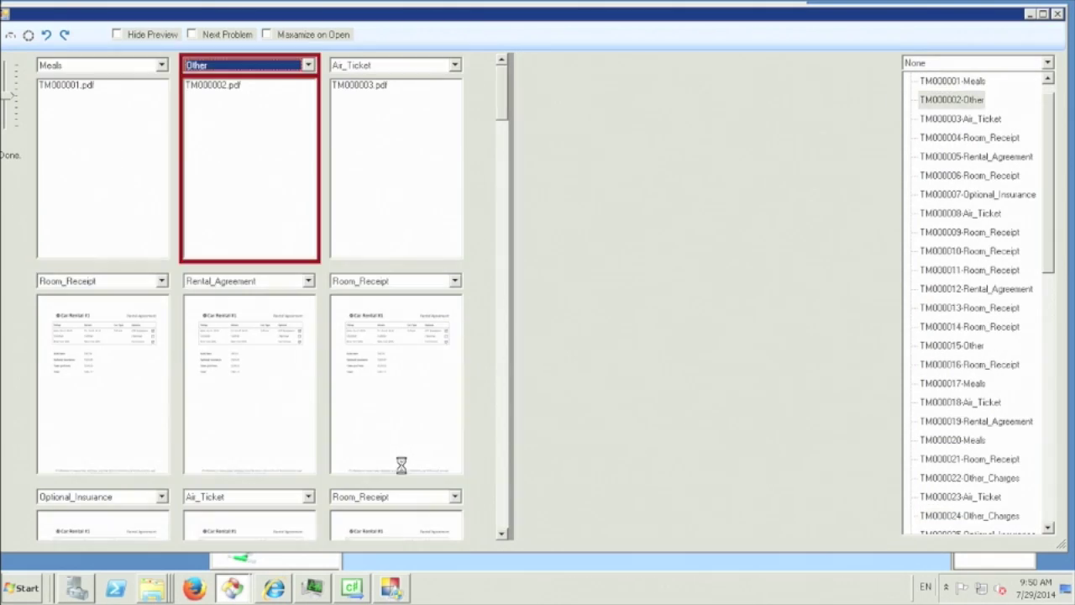
# - Step backward and forward through the batch's first seven pages, finishing on the TM000001 Meals page
pyautogui.hotkey('shift', 'Tab')
pyautogui.hotkey('shift', 'Tab')
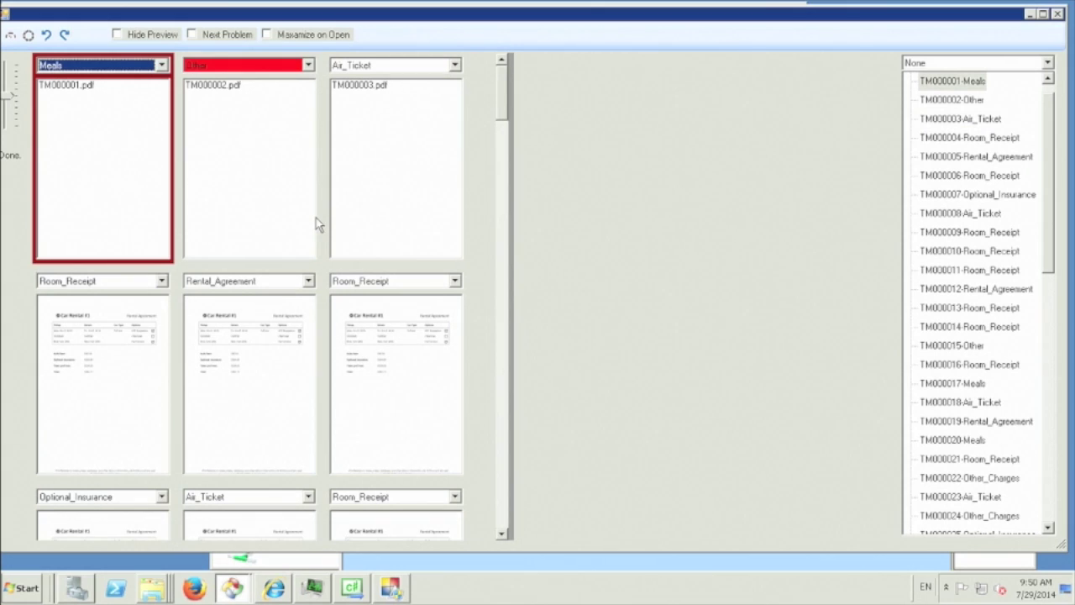
pyautogui.press('Tab')
pyautogui.press('Tab')
pyautogui.press('Tab')
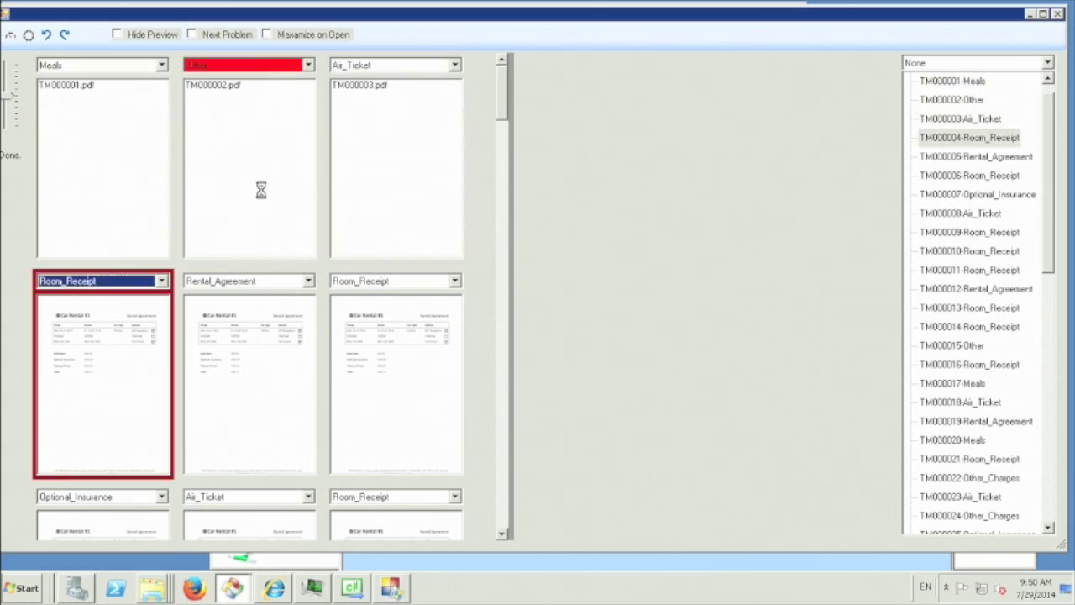
pyautogui.press('Tab')
pyautogui.press('Tab')
pyautogui.press('Tab')
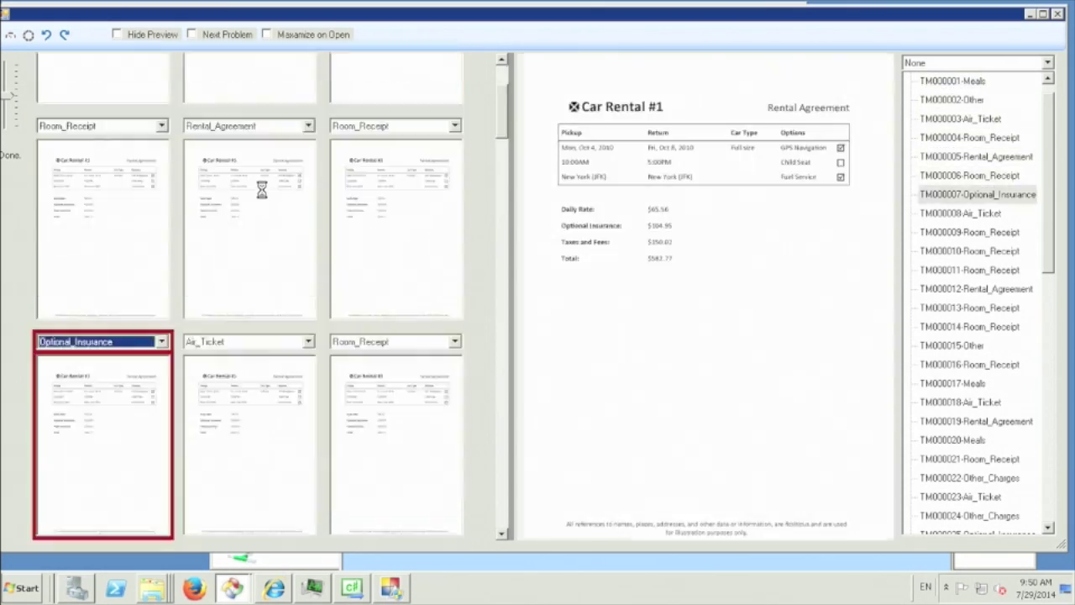
pyautogui.hotkey('shift', 'Tab')
pyautogui.hotkey('shift', 'Tab')
pyautogui.hotkey('shift', 'Tab')
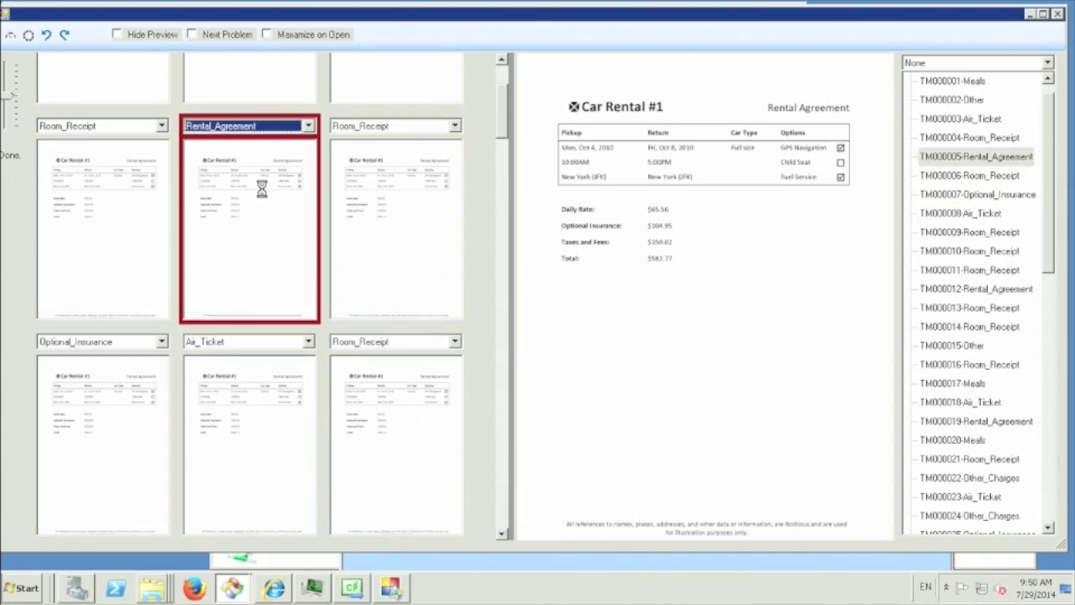
pyautogui.press('Up')
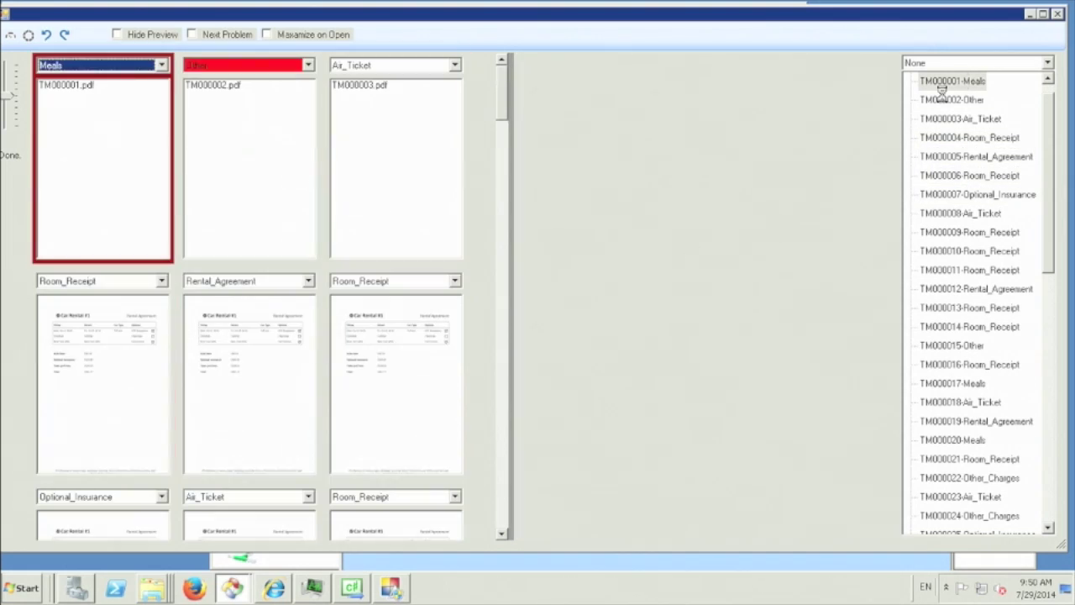
# - Move page TM000005 below TM000006 in the batch tree, and go to pages TM000018 and TM000010
pyautogui.moveTo(941, 157); pyautogui.dragTo(916, 177)
pyautogui.click(962, 402)
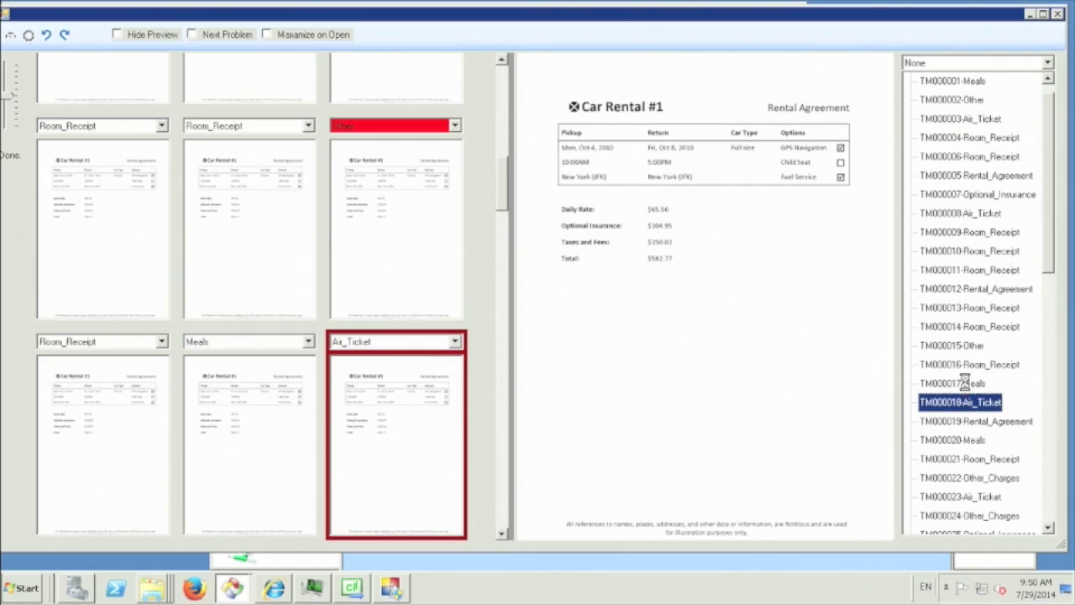
pyautogui.click(957, 251)
# - Go to pages TM000053, TM000043, TM000008 and TM000001 from the batch tree
pyautogui.scroll(-11, 1008, 404)
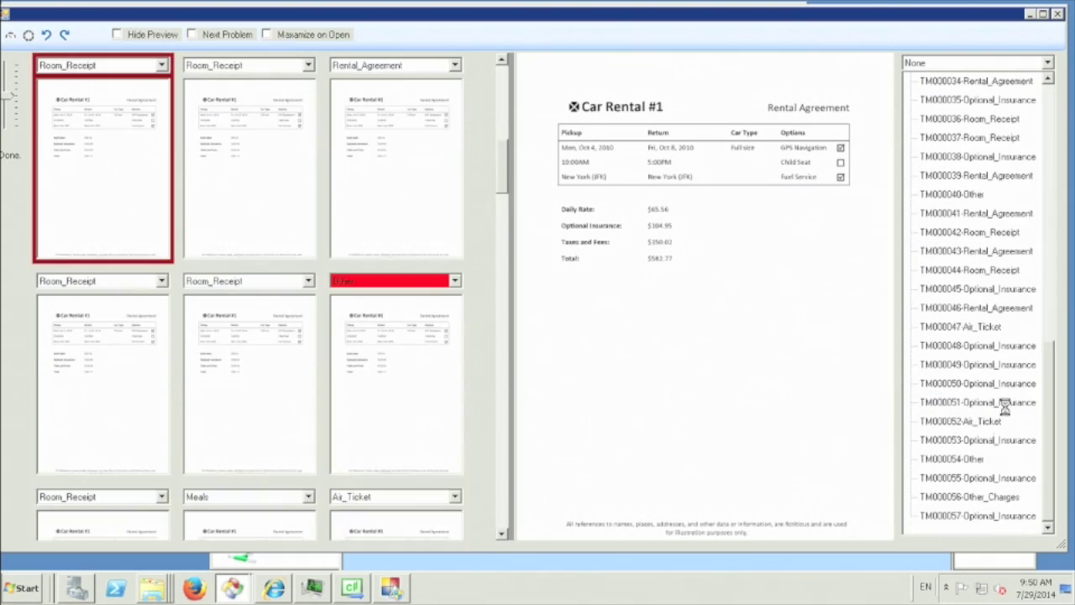
pyautogui.click(999, 439)
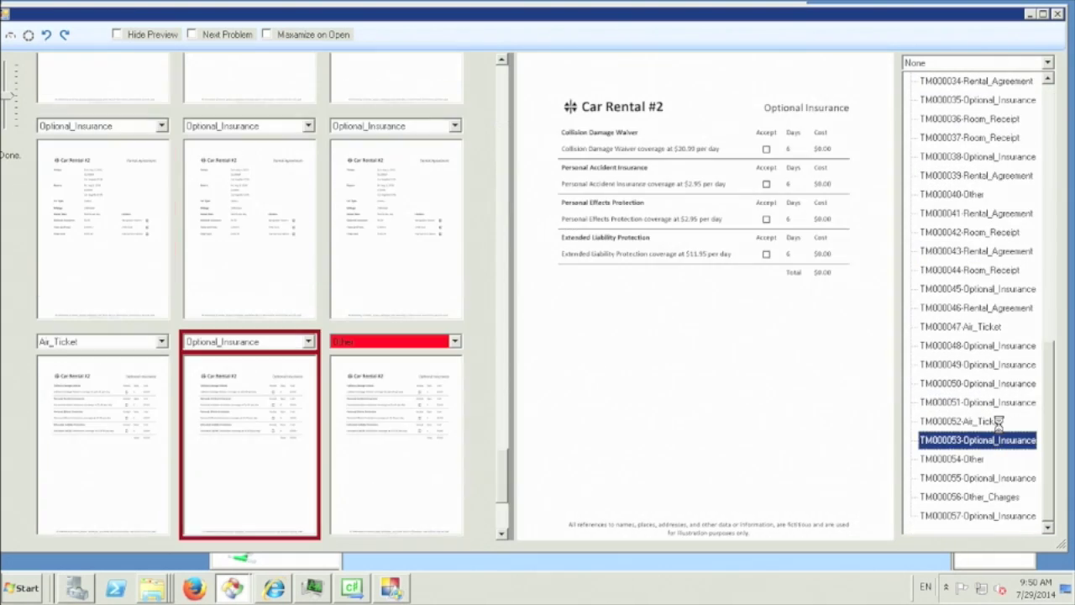
pyautogui.click(967, 248)
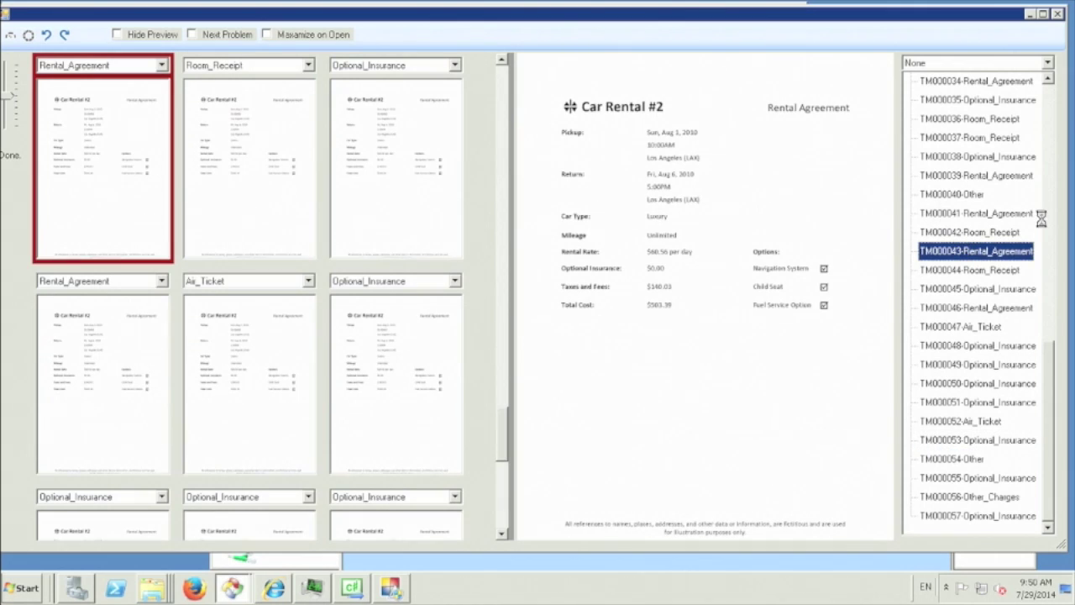
pyautogui.scroll(10, 984, 176)
pyautogui.click(980, 156)
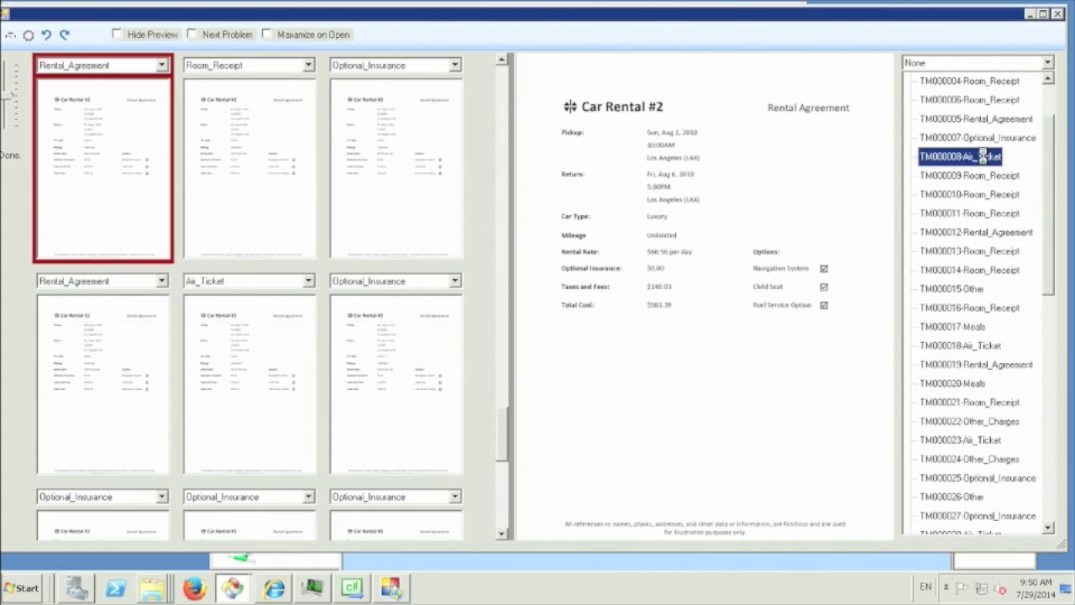
pyautogui.scroll(2, 982, 151)
pyautogui.click(964, 100)
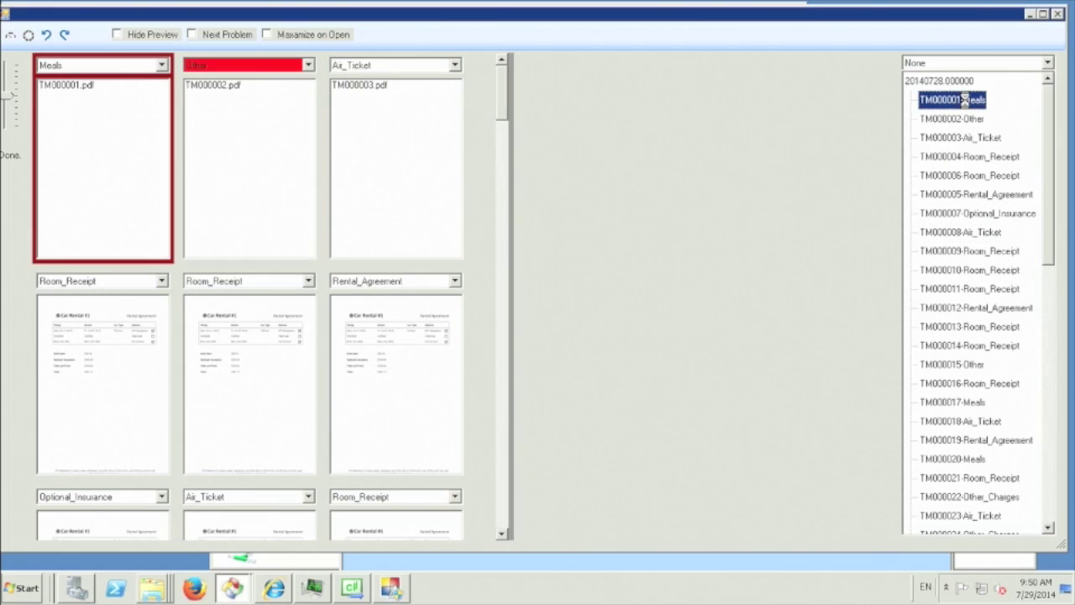
# - Filter the batch to the Other page type and step through the filtered pages
pyautogui.moveTo(965, 99)
pyautogui.mouseDown()
pyautogui.moveTo(967, 119)
pyautogui.moveTo(958, 100)
pyautogui.mouseUp()
pyautogui.moveTo(966, 99)
pyautogui.mouseDown()
pyautogui.moveTo(968, 119)
pyautogui.moveTo(951, 91)
pyautogui.mouseUp()
pyautogui.click(962, 62)
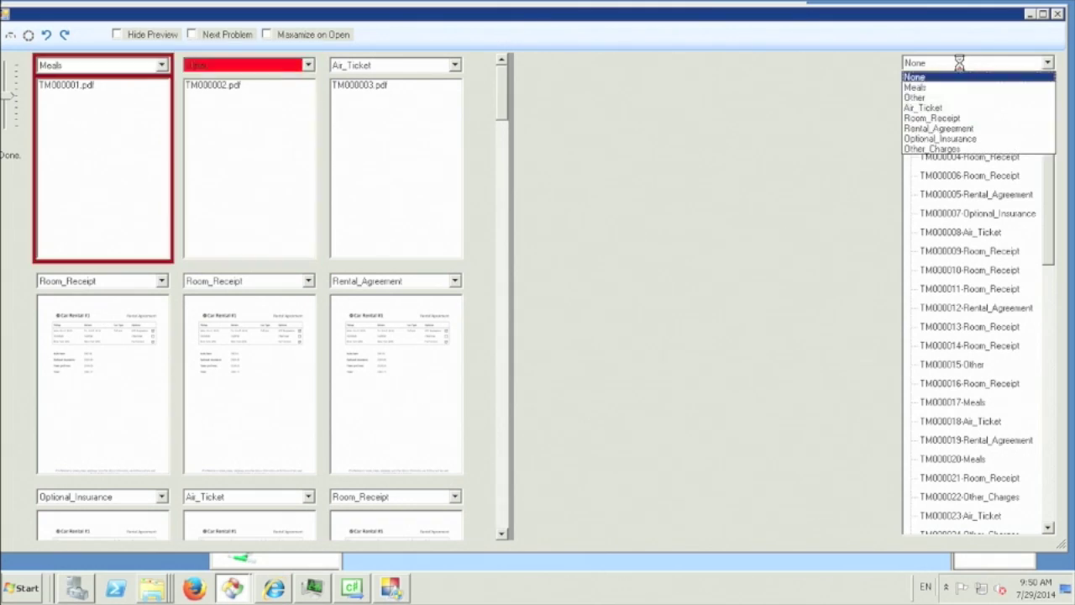
pyautogui.click(927, 97)
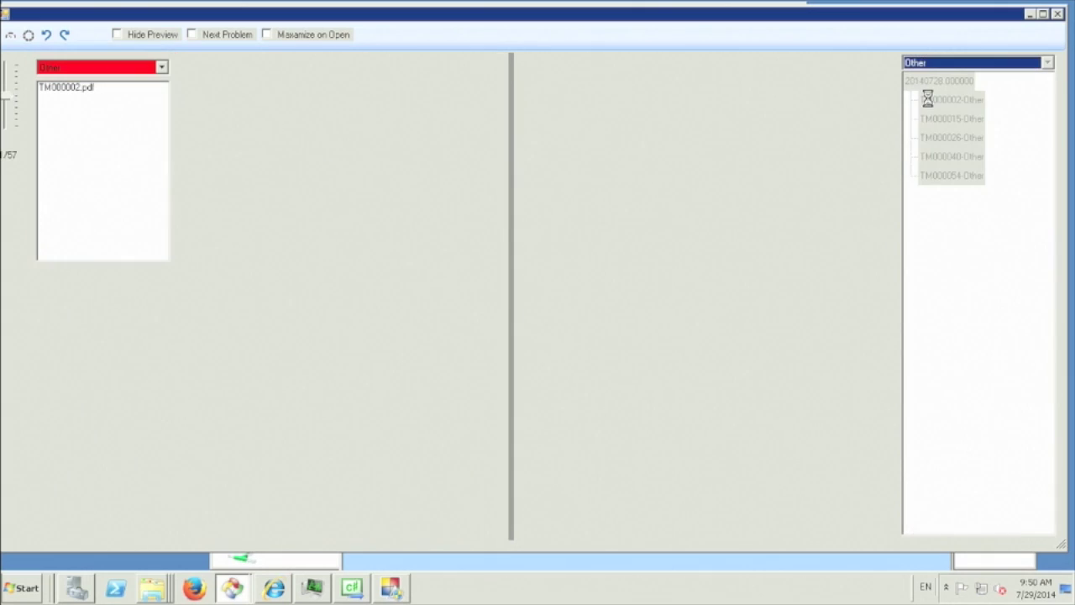
pyautogui.click(83, 161)
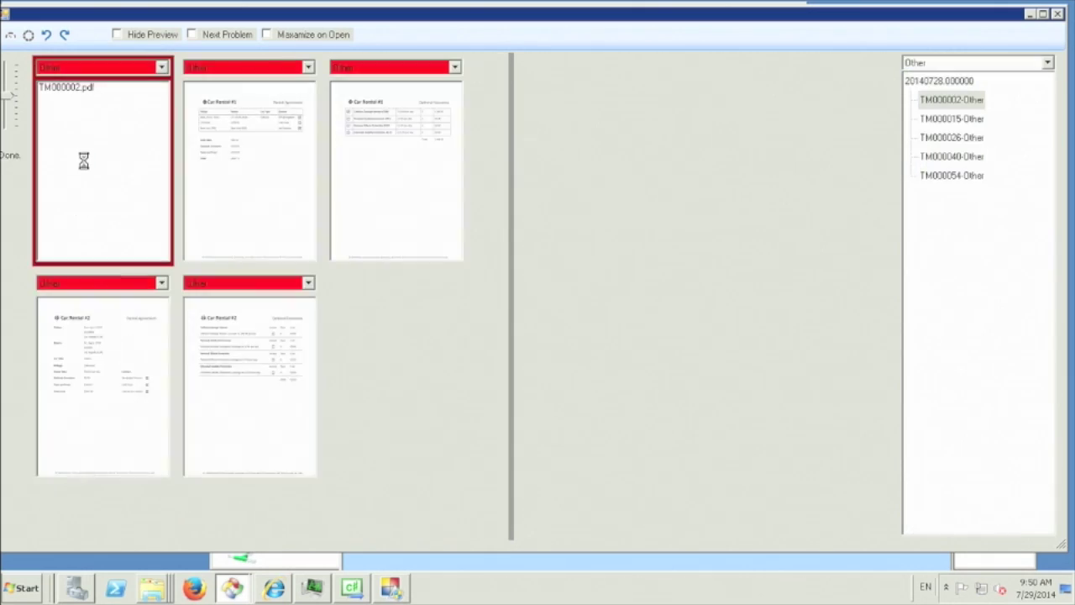
pyautogui.press('Tab')
pyautogui.press('Tab')
pyautogui.press('Tab')
pyautogui.press('Tab')
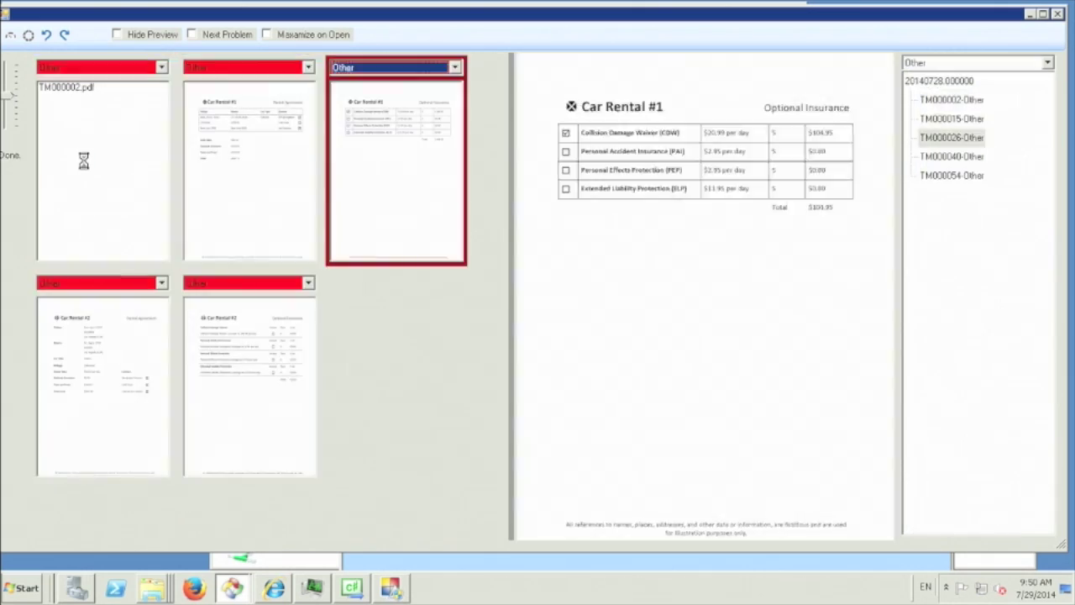
pyautogui.press('Tab')
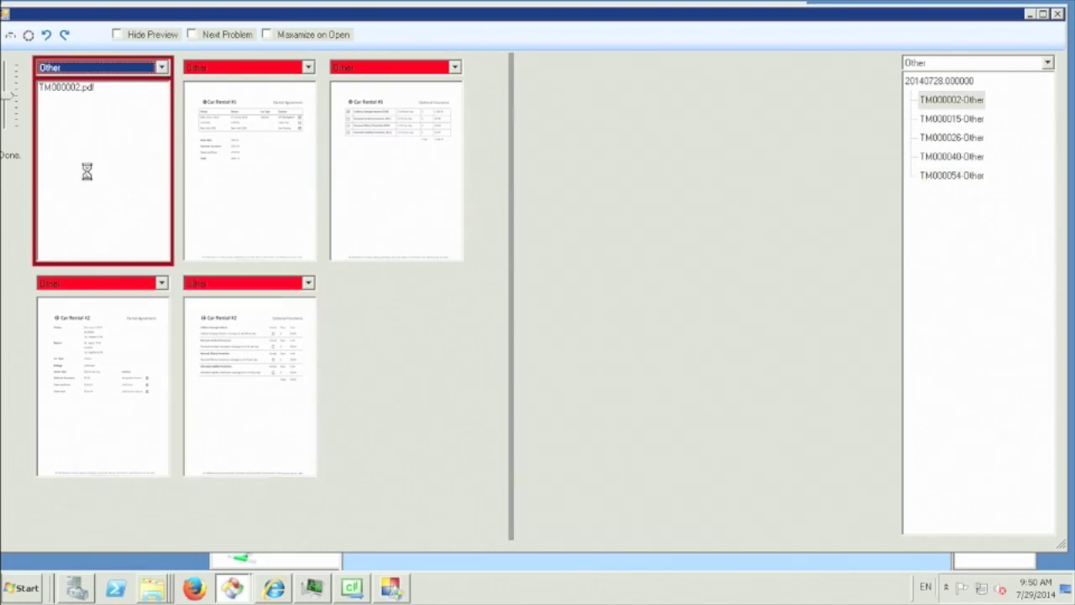
# - Reset the page type filter to None and turn off the Next Problem option
pyautogui.click(945, 63)
pyautogui.click(944, 76)
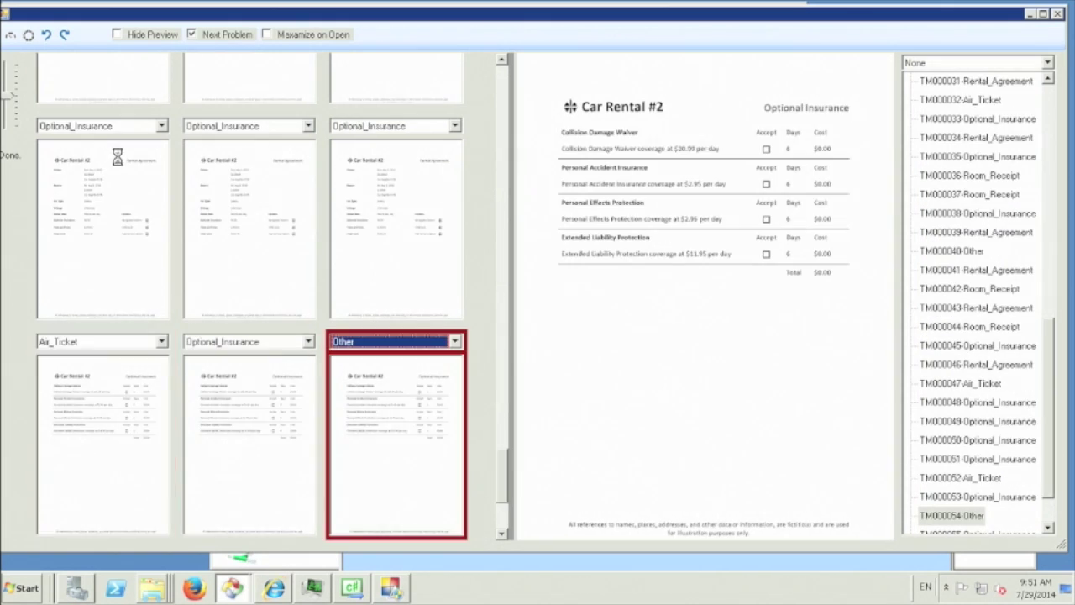
pyautogui.click(200, 34)
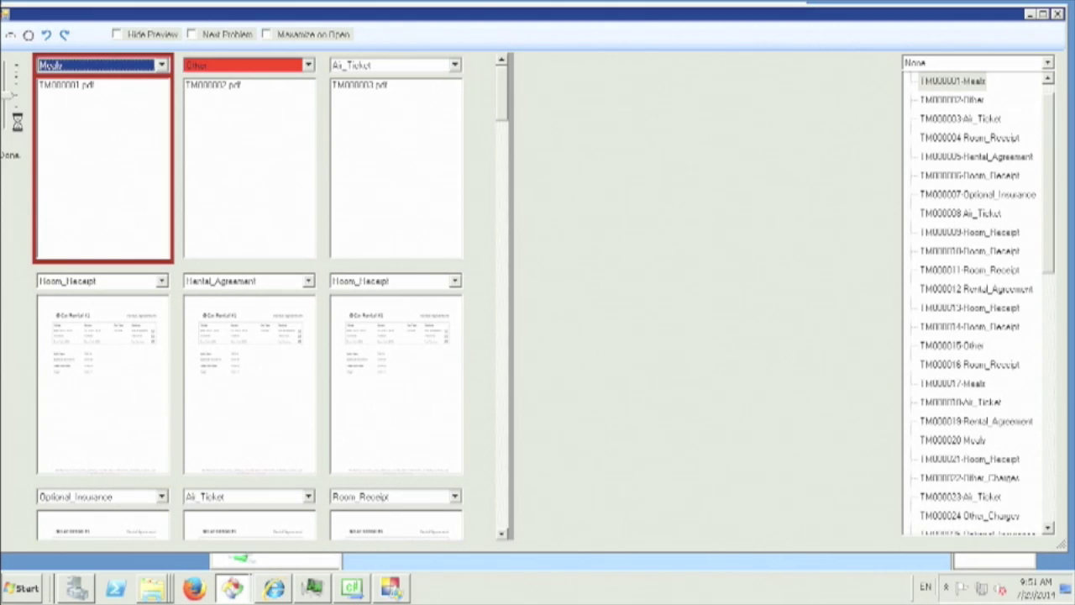
# - Shrink the page thumbnails and, with the TM000008 Air_Ticket page selected, widen the thumbnail area beside the preview
pyautogui.click(7, 94)
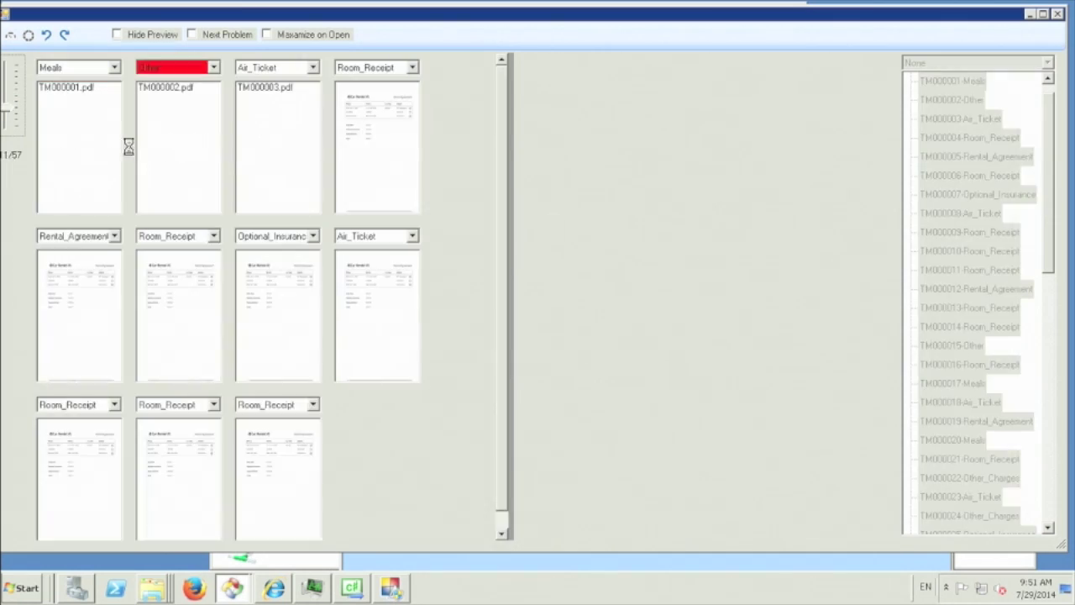
pyautogui.click(377, 257)
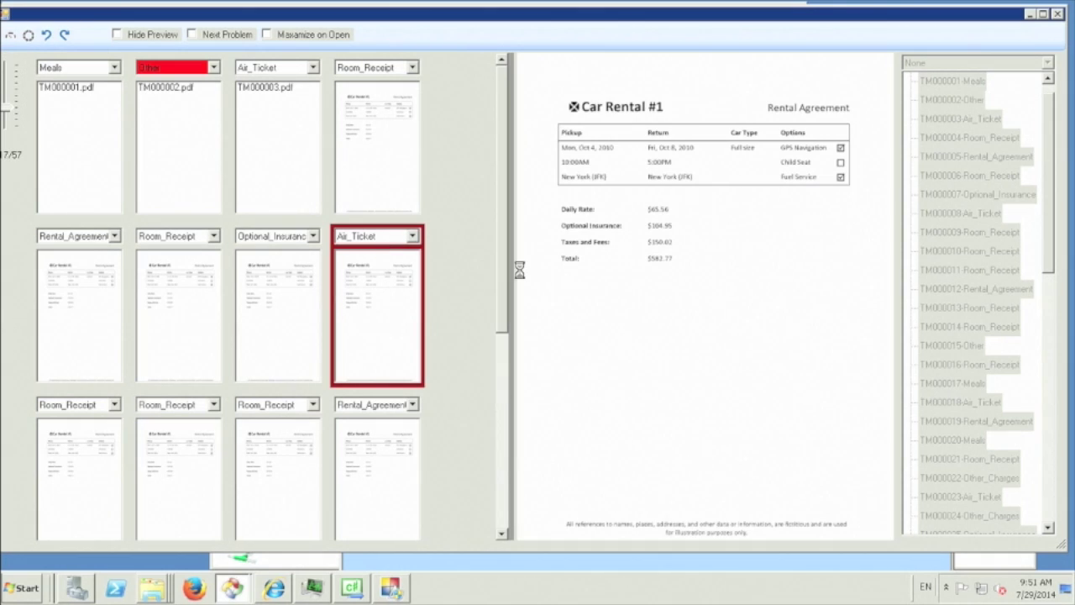
pyautogui.moveTo(638, 272); pyautogui.dragTo(588, 276)
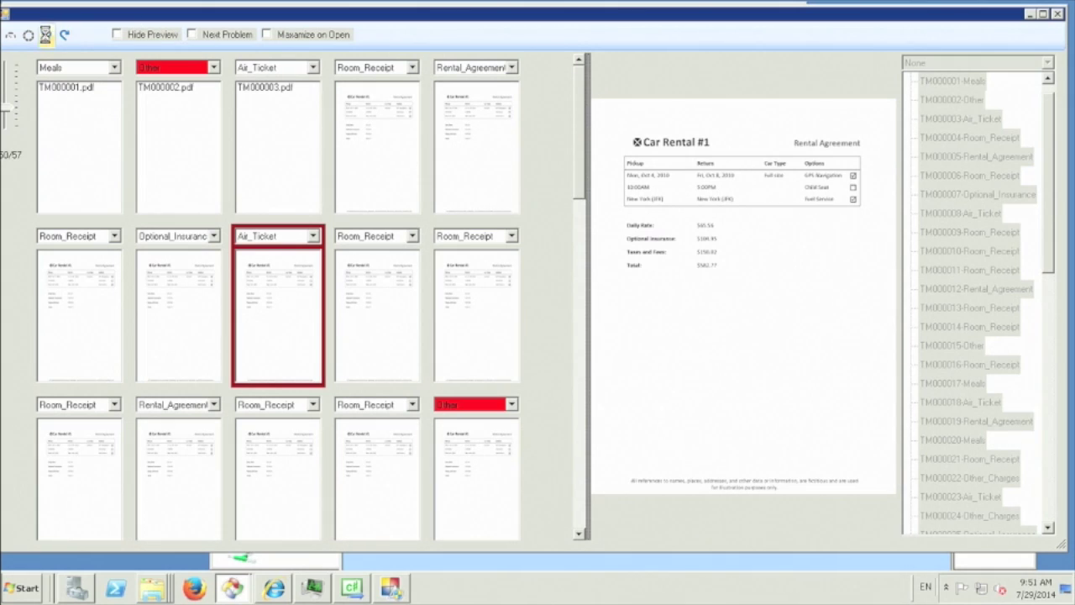
# - Assign the shortcut ctrl - O to the toggleNextOthers action and save the shortcut configuration
pyautogui.click(9, 37)
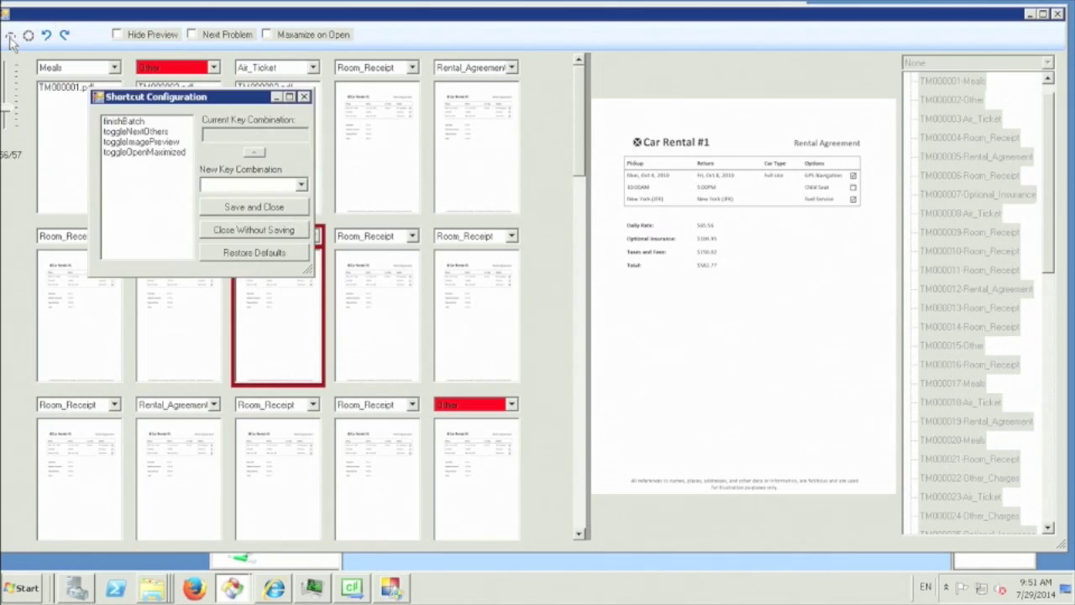
pyautogui.moveTo(214, 102); pyautogui.dragTo(506, 128)
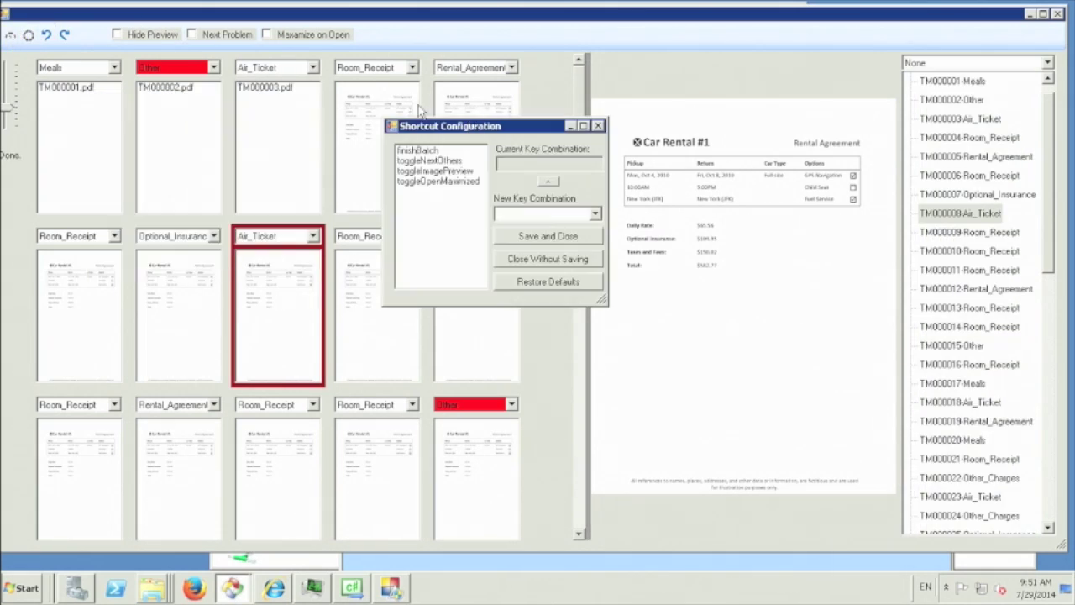
pyautogui.click(418, 159)
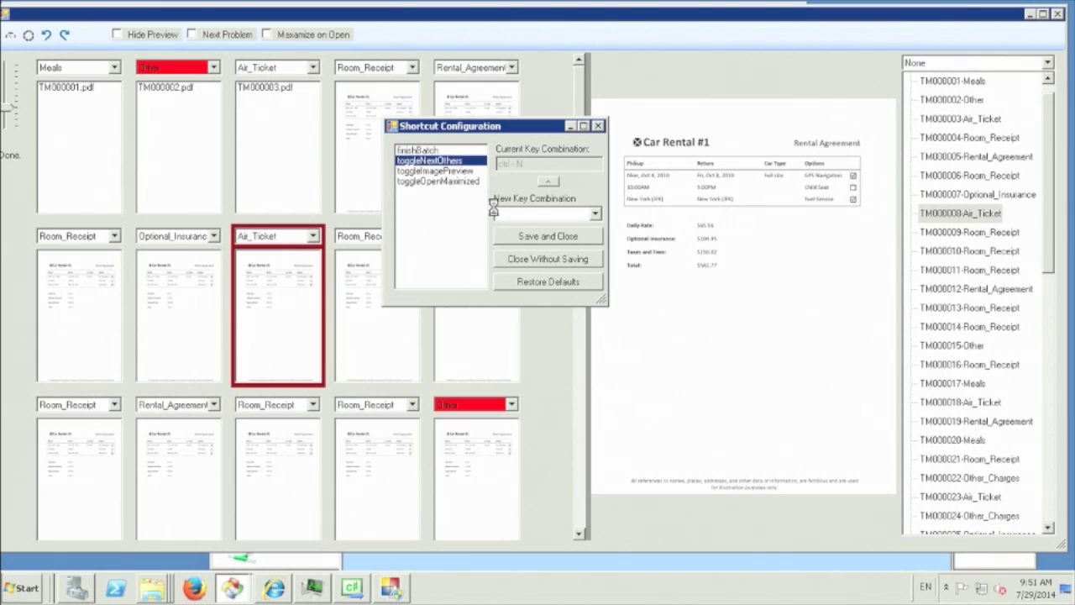
pyautogui.click(595, 215)
pyautogui.moveTo(596, 231); pyautogui.dragTo(596, 245)
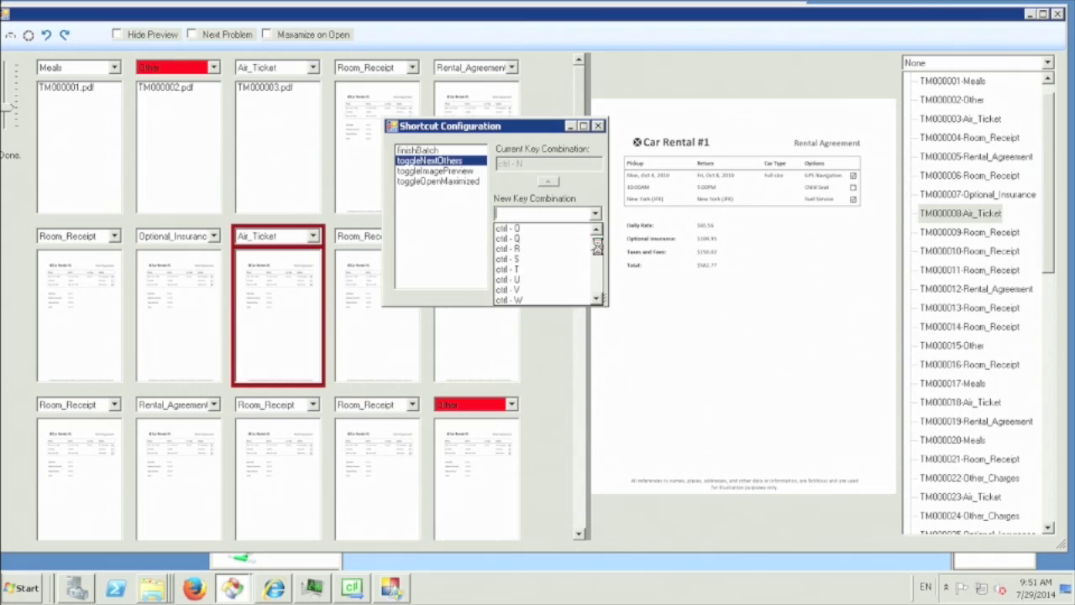
pyautogui.click(535, 227)
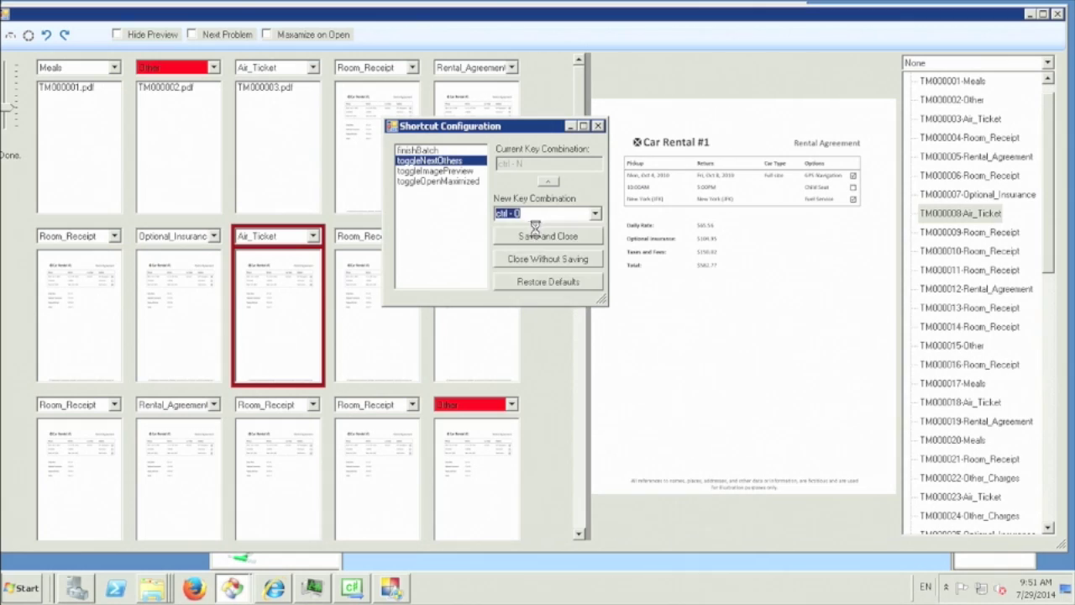
pyautogui.click(548, 182)
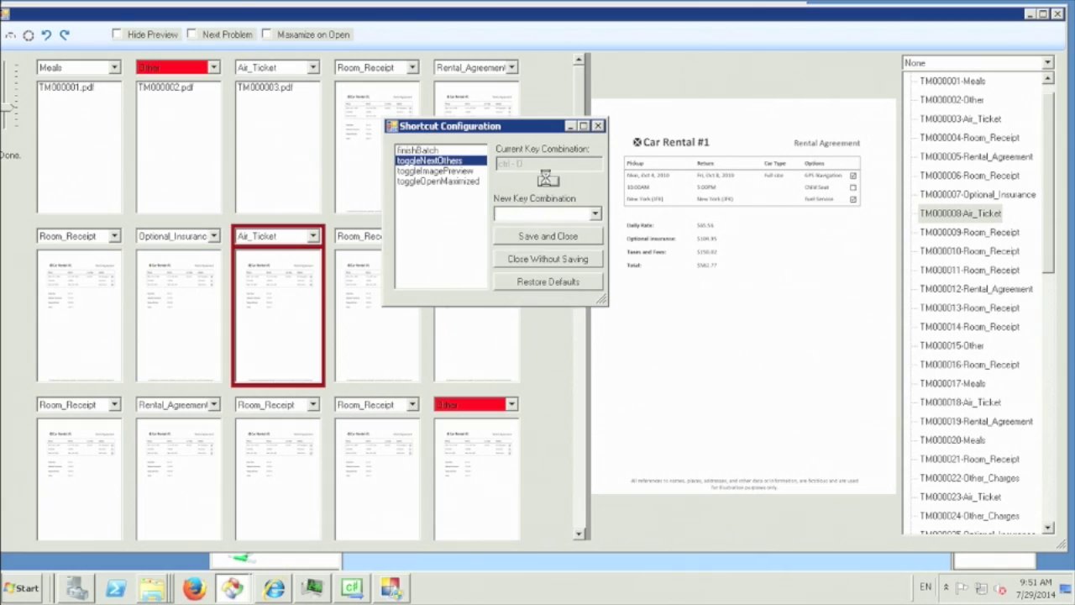
pyautogui.click(527, 233)
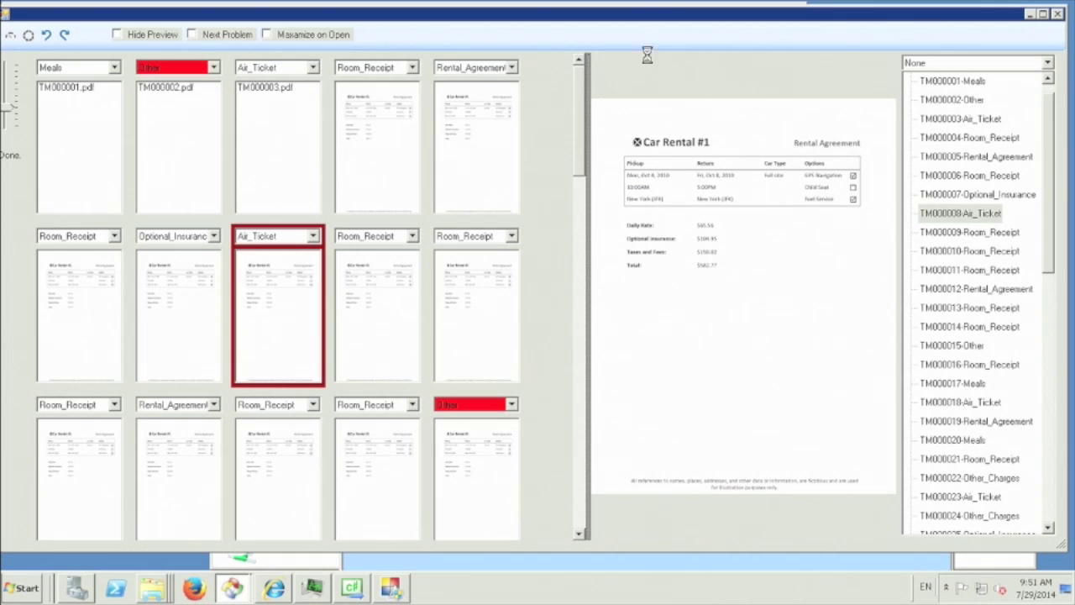
# - Select the TM000001 Meals page thumbnail
pyautogui.click(100, 134)
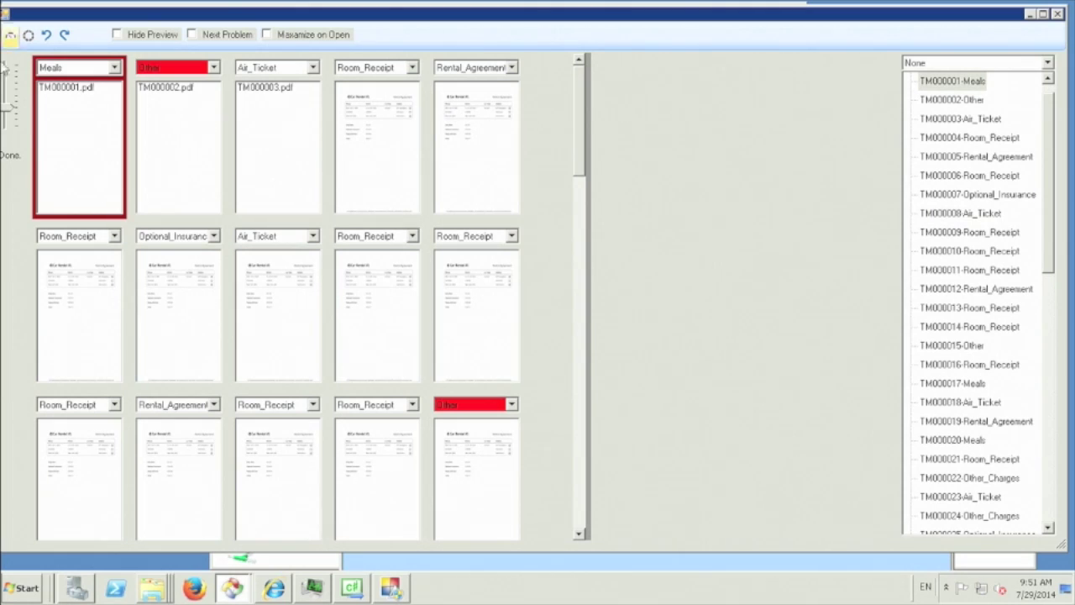
# - Step the selection through the batch pages one by one, from TM000001 Meals to TM000012 Rental_Agreement
pyautogui.click(10, 36)
pyautogui.press('Tab')
pyautogui.press('Tab')
pyautogui.press('Tab')
pyautogui.press('Tab')
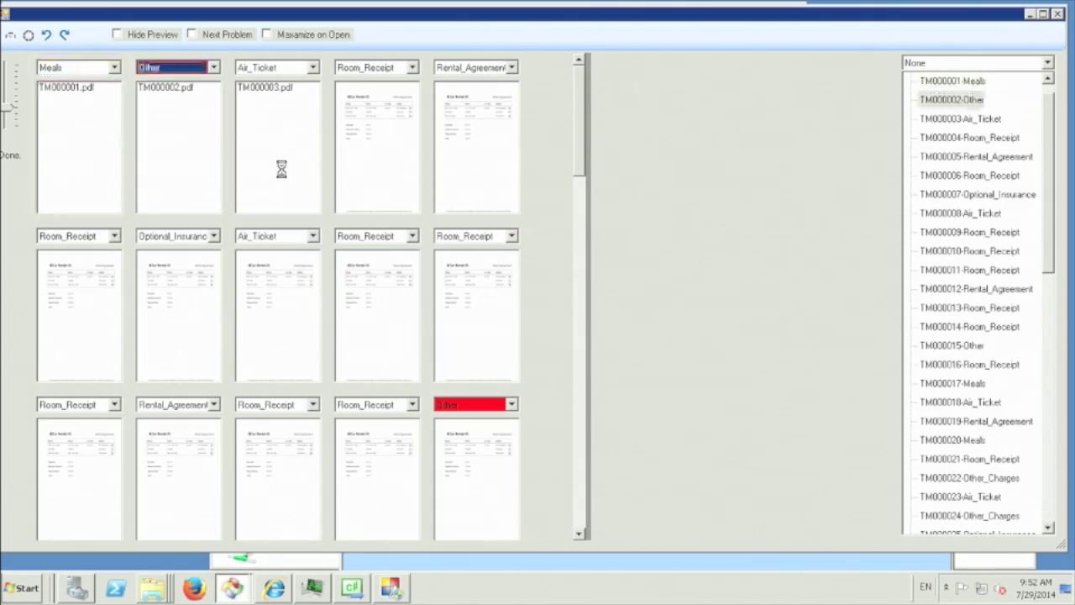
pyautogui.press('Tab')
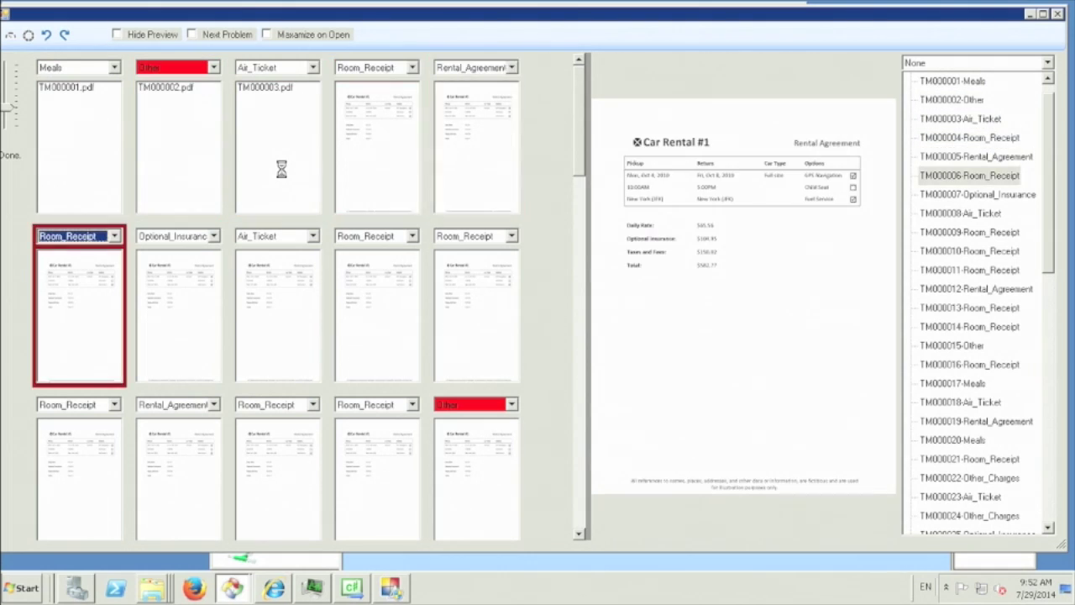
pyautogui.press('Tab')
pyautogui.press('Tab')
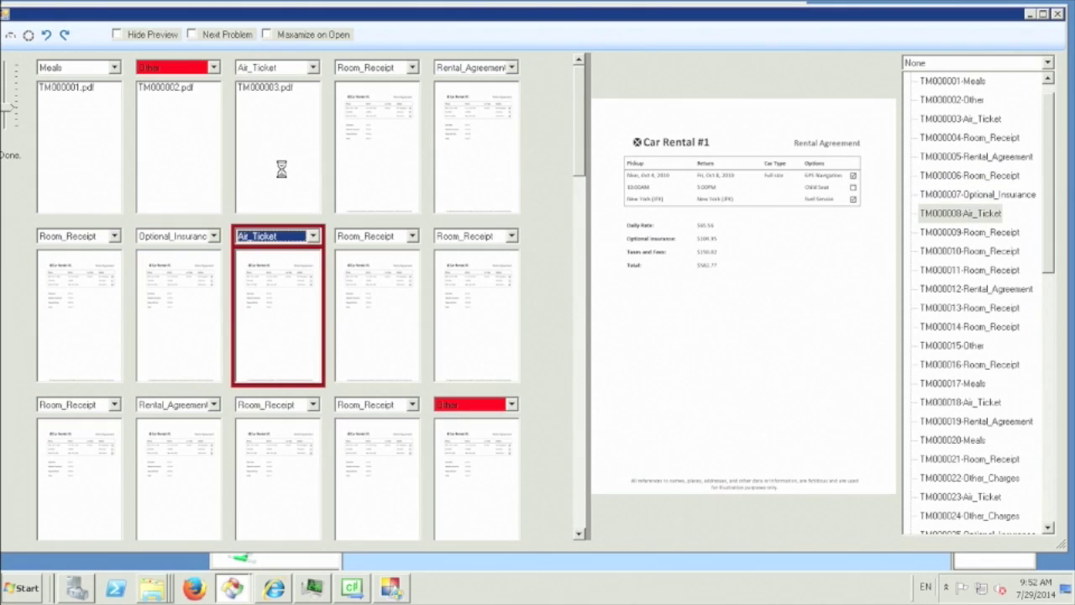
pyautogui.press('Tab')
pyautogui.press('Tab')
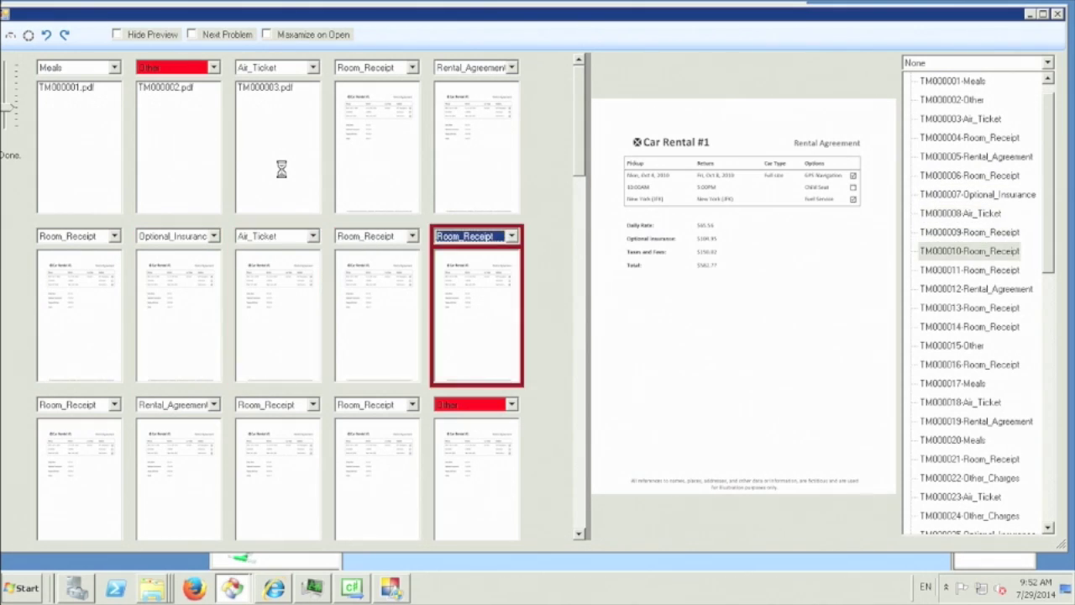
pyautogui.press('Tab')
pyautogui.press('Tab')
pyautogui.scroll(1, 281, 169)
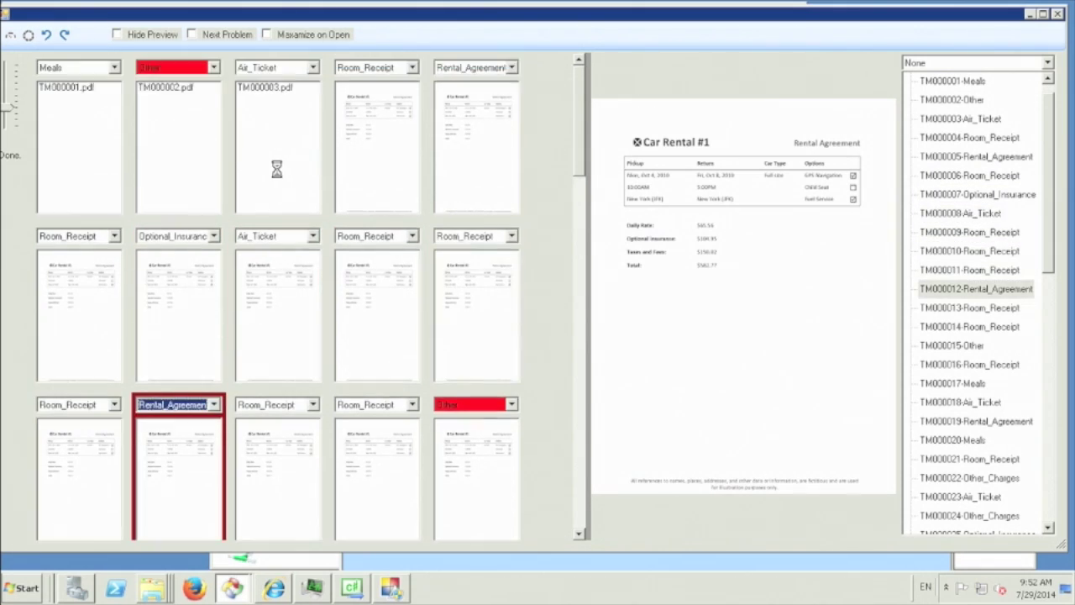
# - Return to the TM000001 Meals page and step through the batch again, page by page, up to TM000023 Air_Ticket
pyautogui.click(71, 127)
pyautogui.press('Tab')
pyautogui.press('Tab')
pyautogui.press('Tab')
pyautogui.press('Tab')
pyautogui.press('Tab')
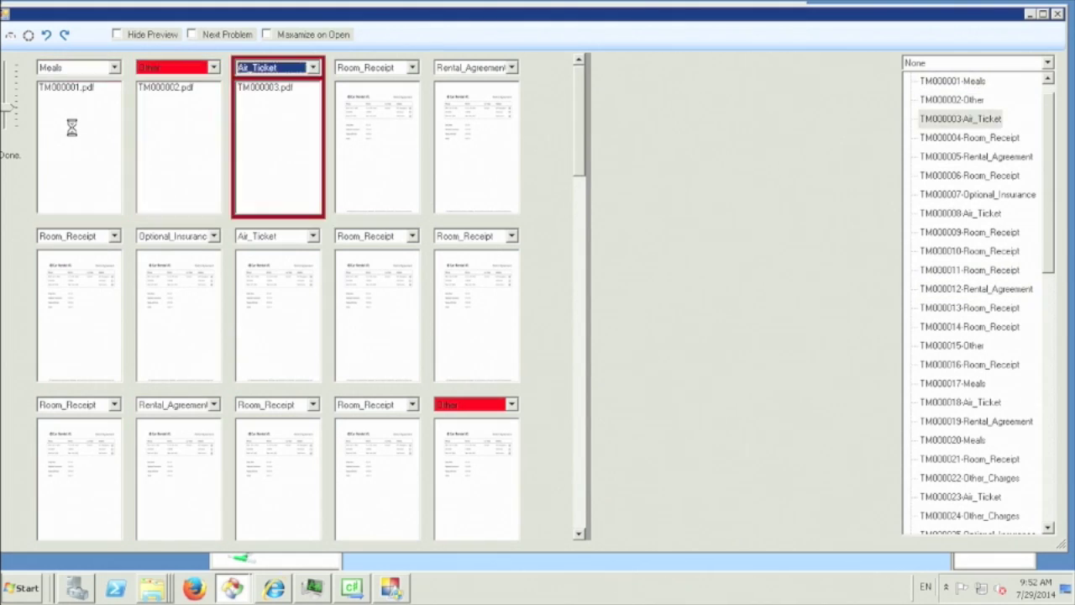
pyautogui.press('Tab')
pyautogui.press('Tab')
pyautogui.press('Tab')
pyautogui.press('Tab')
pyautogui.press('Tab')
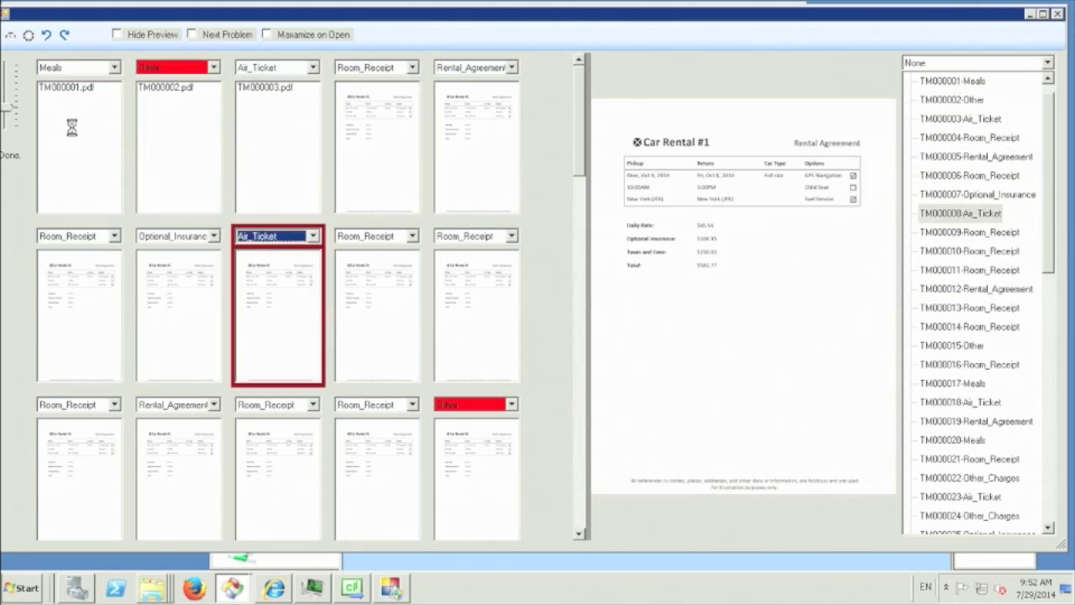
pyautogui.press('Tab')
pyautogui.press('Tab')
pyautogui.press('Tab')
pyautogui.press('Tab')
pyautogui.press('Tab')
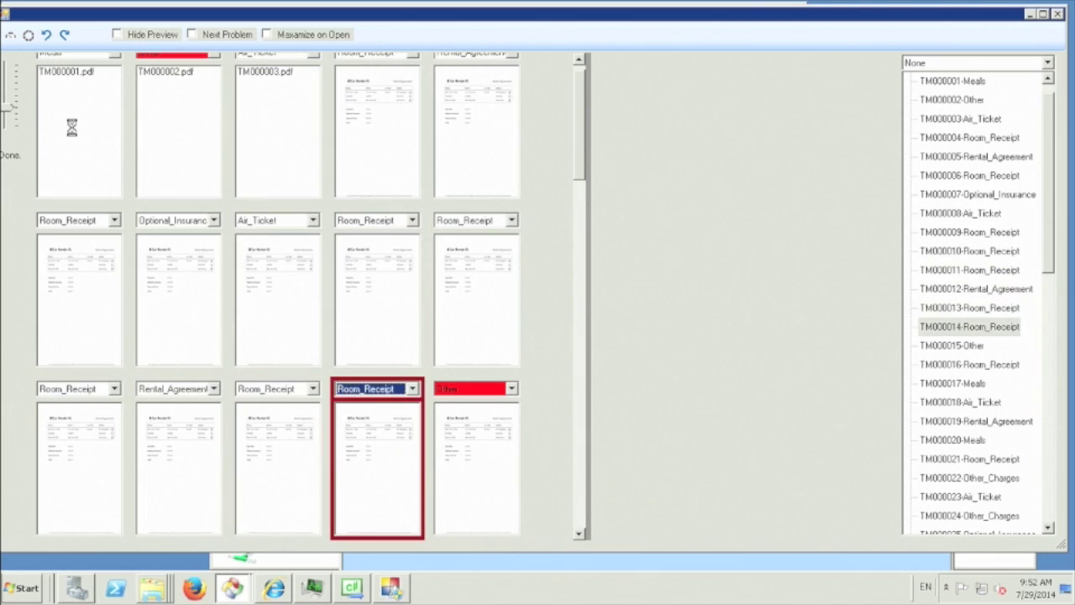
pyautogui.press('Tab')
pyautogui.press('Tab')
pyautogui.press('Tab')
pyautogui.press('Tab')
pyautogui.press('Tab')
pyautogui.press('Tab')
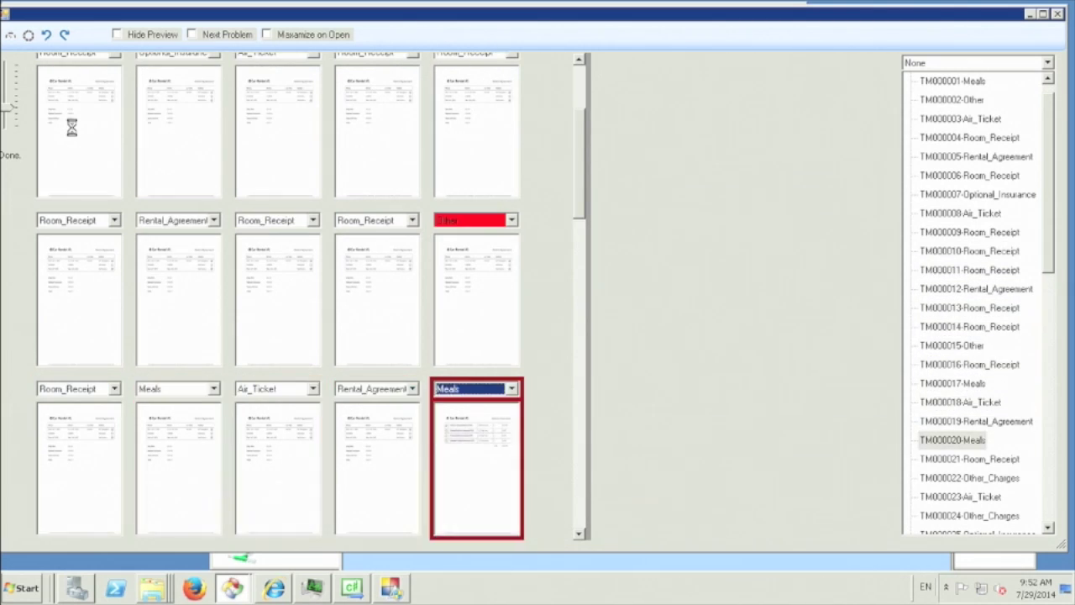
pyautogui.press('Tab')
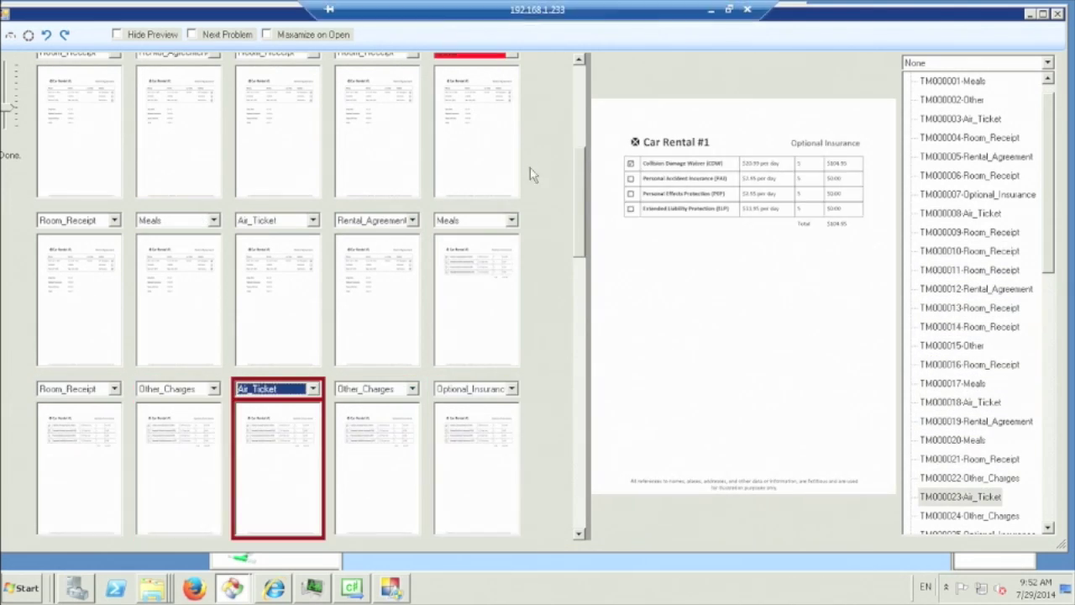